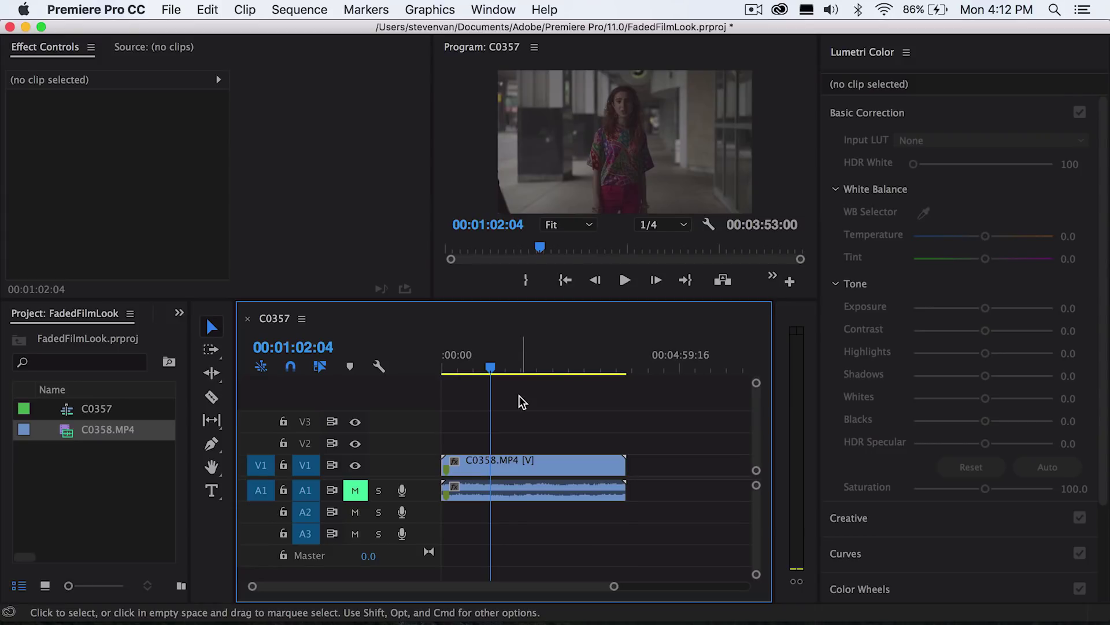
Select clip C0358.MP4 and brighten its Exposure to 1.3.
{"action": "left_click", "coordinate": [519, 463]}
{"action": "left_click", "coordinate": [532, 437]}
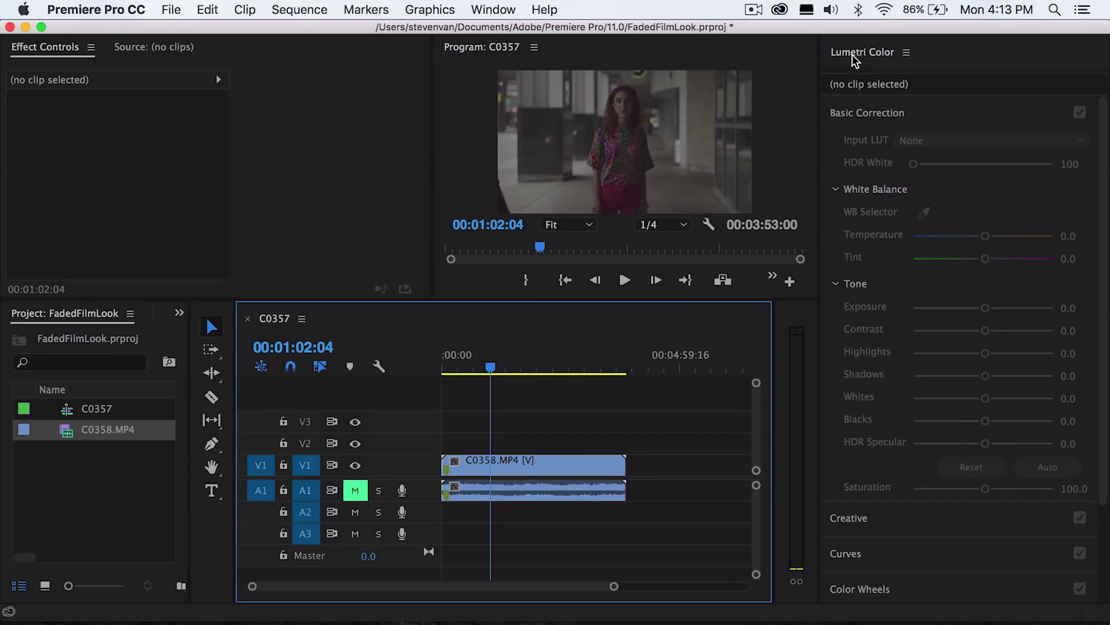
{"action": "left_click", "coordinate": [651, 137]}
{"action": "left_click_drag", "start_coordinate": [985, 308], "coordinate": [978, 426]}
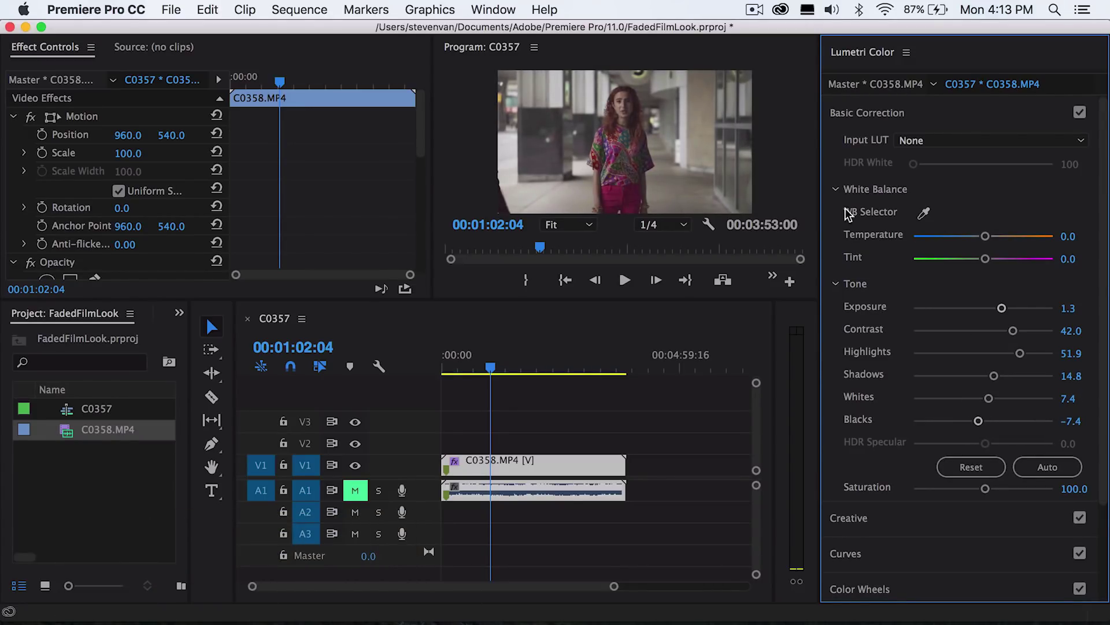
Cool the white balance to Temperature -6.2, Tint 7.4 and nudge Midtones toward green-yellow.
{"action": "left_click_drag", "start_coordinate": [983, 237], "coordinate": [995, 258]}
{"action": "left_click", "coordinate": [890, 114]}
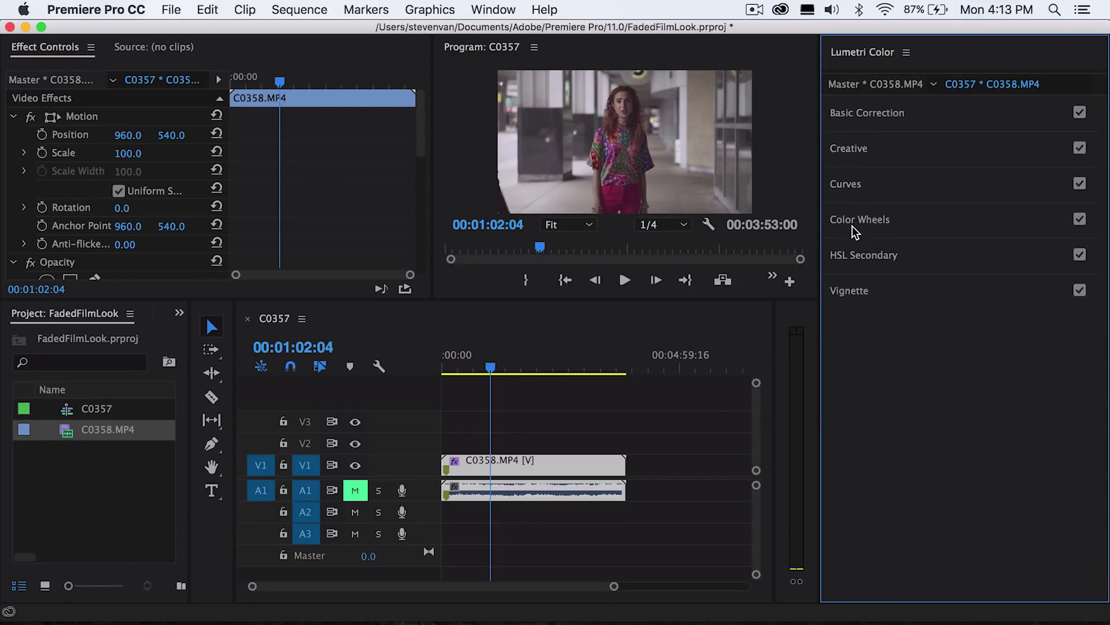
{"action": "left_click", "coordinate": [868, 224]}
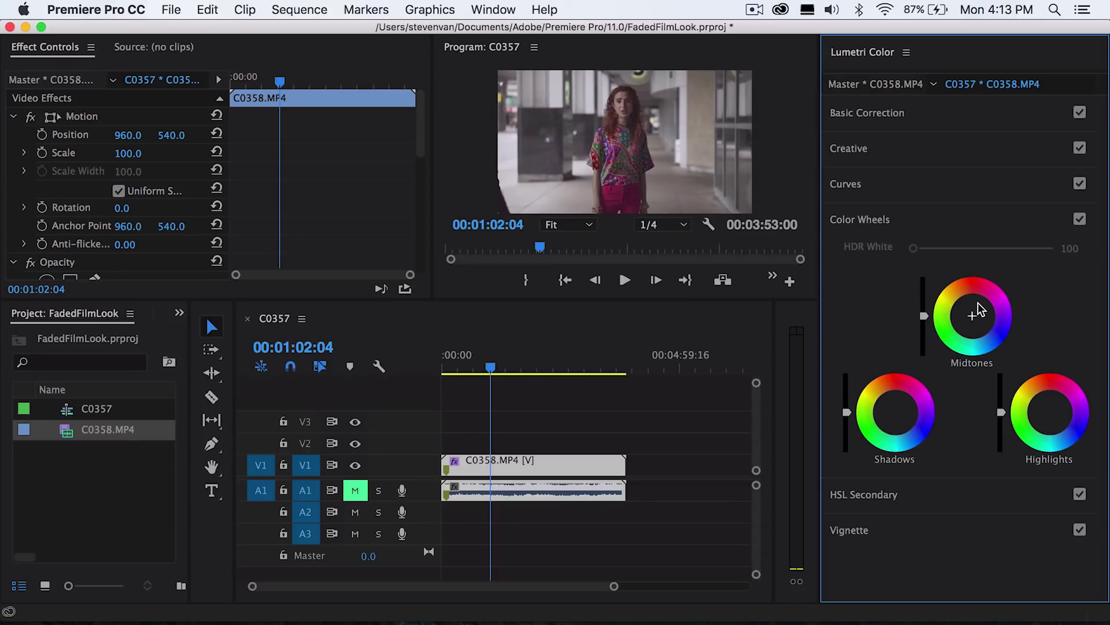
{"action": "mouse_move", "coordinate": [977, 313]}
{"action": "left_mouse_down"}
{"action": "mouse_move", "coordinate": [961, 321]}
{"action": "mouse_move", "coordinate": [971, 322]}
{"action": "left_mouse_up"}
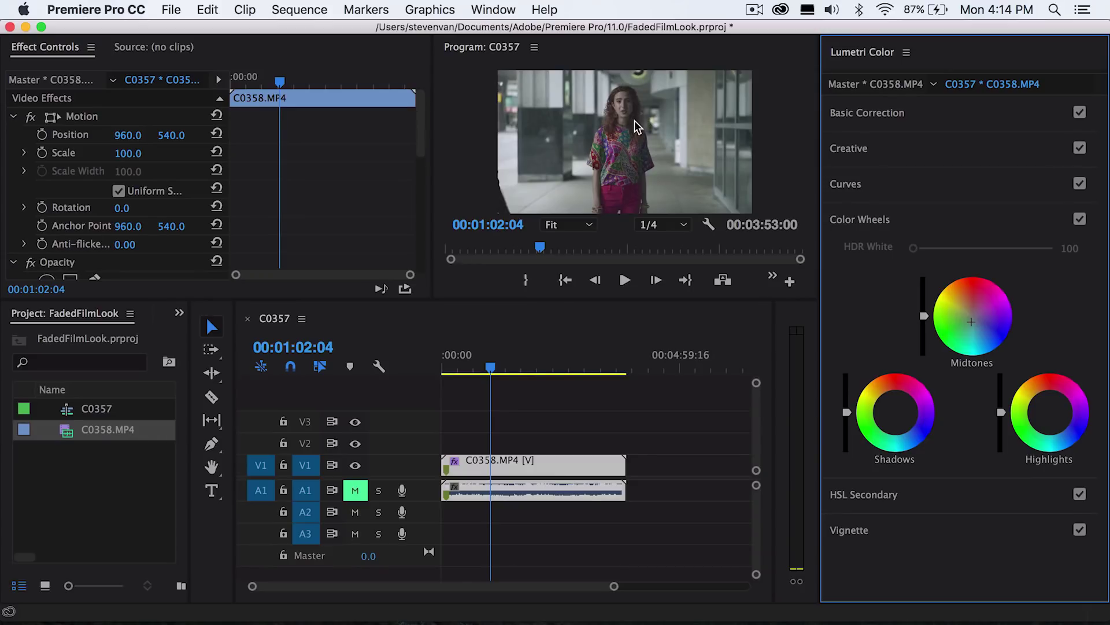
{"action": "left_click", "coordinate": [907, 148]}
{"action": "left_click", "coordinate": [900, 149]}
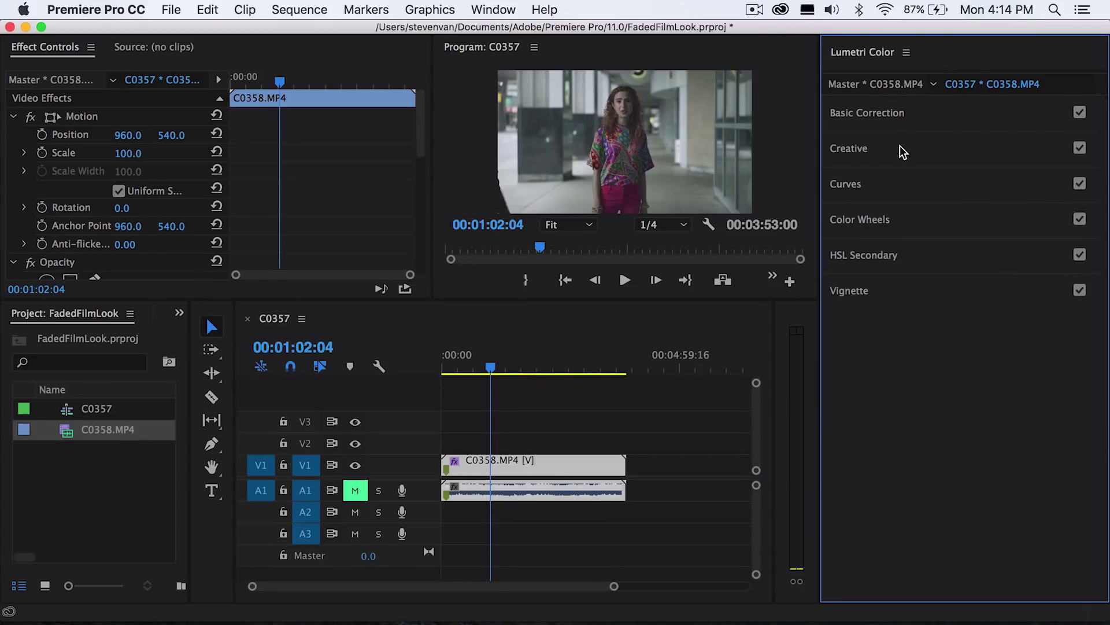
{"action": "left_click", "coordinate": [900, 149]}
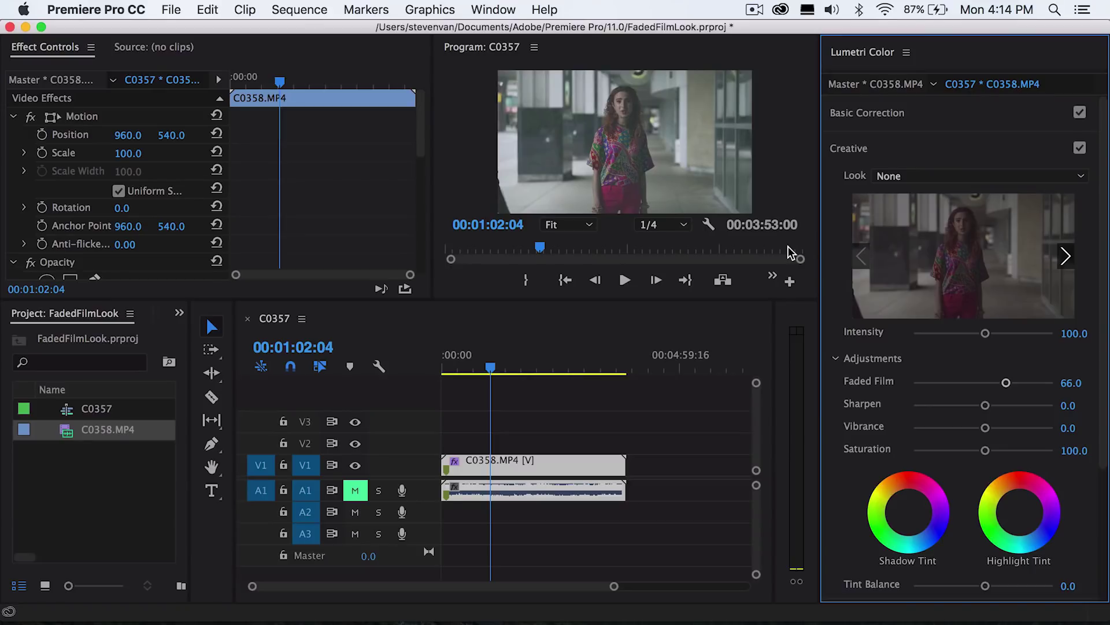
{"action": "key", "text": "super+z"}
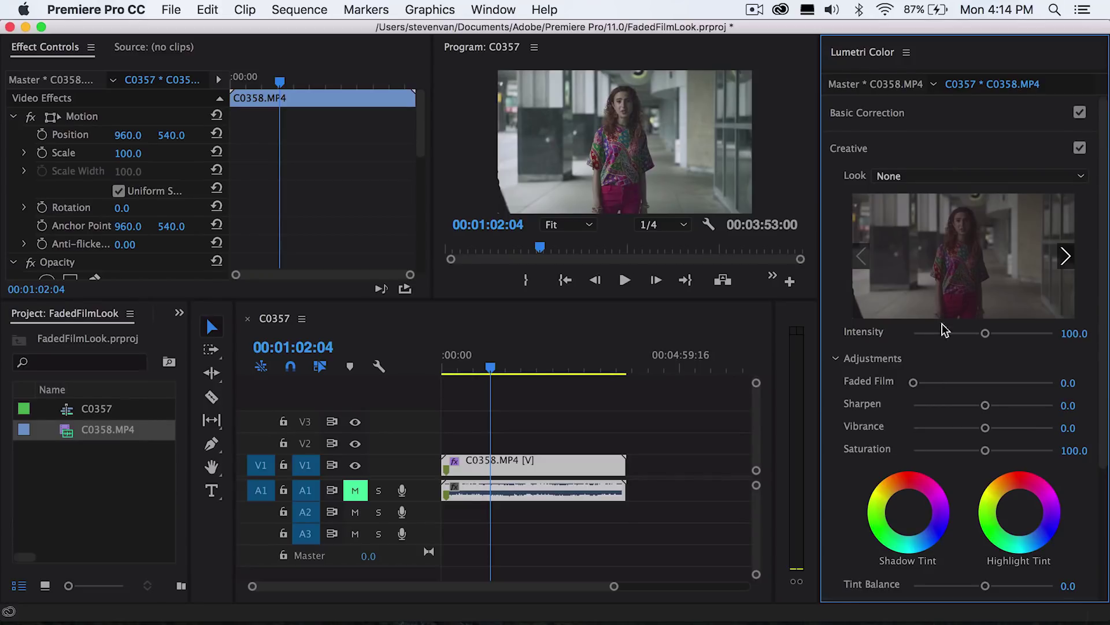
{"action": "left_click", "coordinate": [911, 148]}
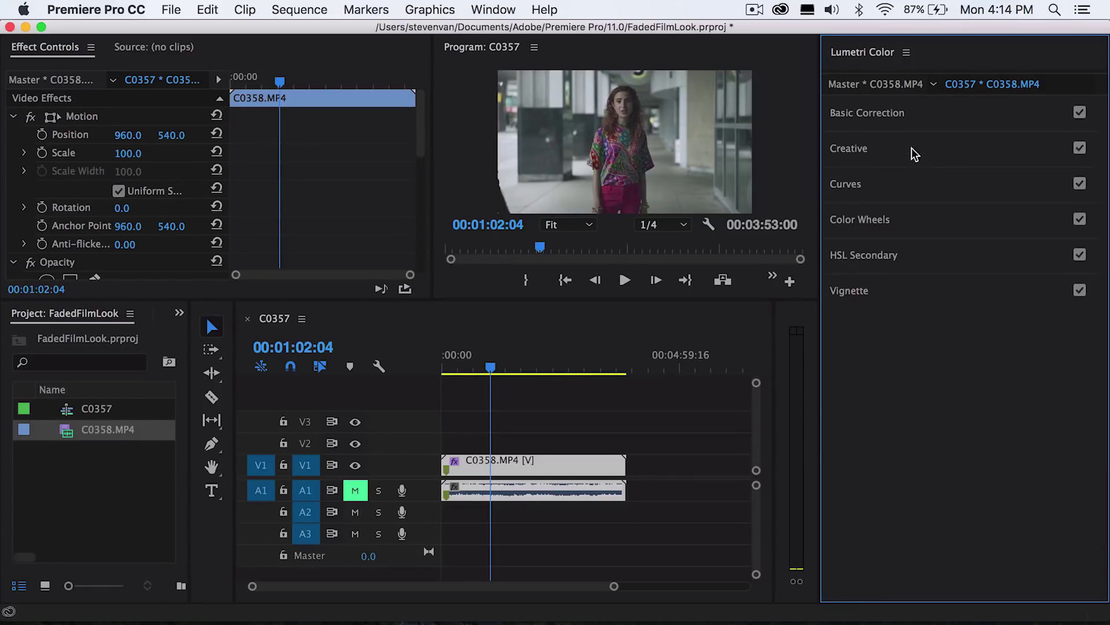
Lift the RGB curve's black point, pull a low control point down and raise the midtones.
{"action": "left_click", "coordinate": [862, 184]}
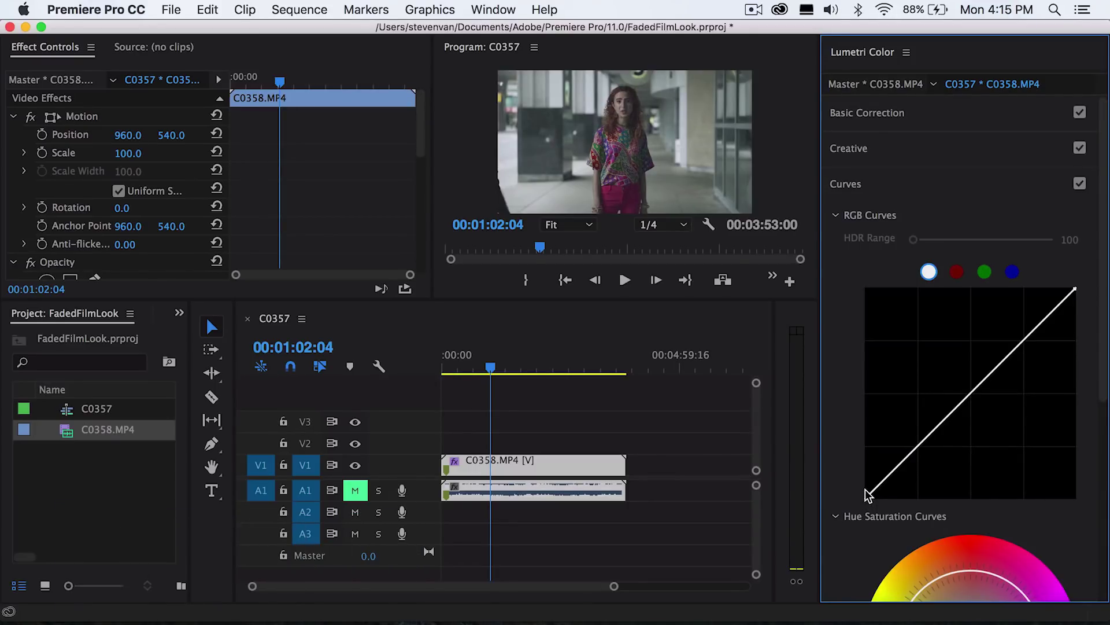
{"action": "left_click_drag", "start_coordinate": [867, 492], "coordinate": [868, 485]}
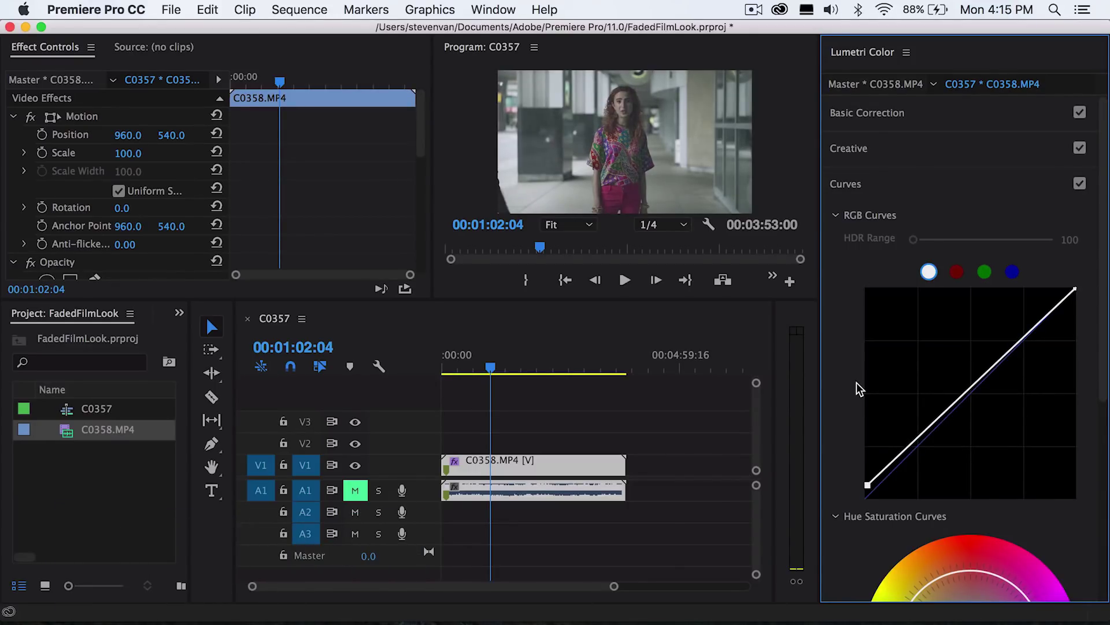
{"action": "left_click", "coordinate": [868, 151]}
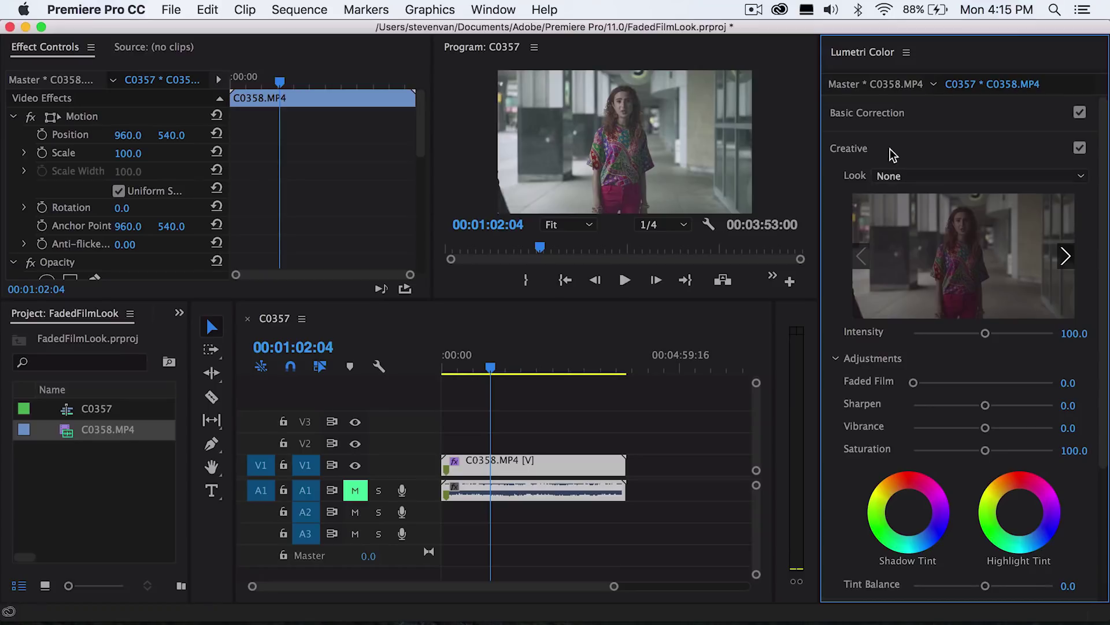
{"action": "left_click", "coordinate": [888, 149]}
{"action": "left_click", "coordinate": [869, 170]}
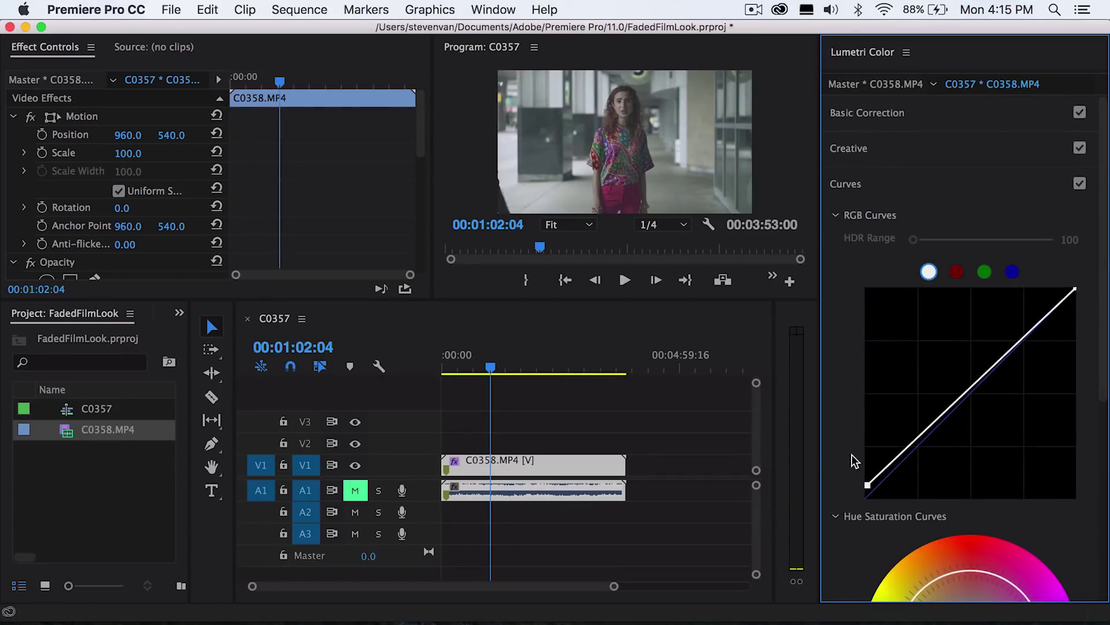
{"action": "left_click", "coordinate": [888, 465]}
{"action": "left_click_drag", "start_coordinate": [888, 465], "coordinate": [890, 468]}
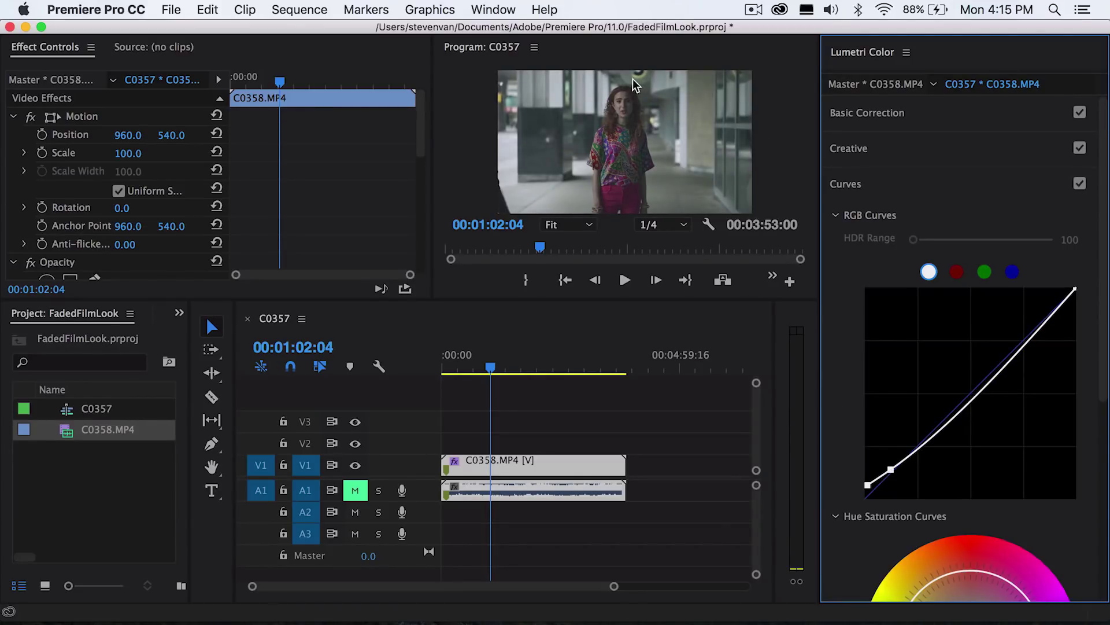
{"action": "left_click_drag", "start_coordinate": [972, 406], "coordinate": [964, 394]}
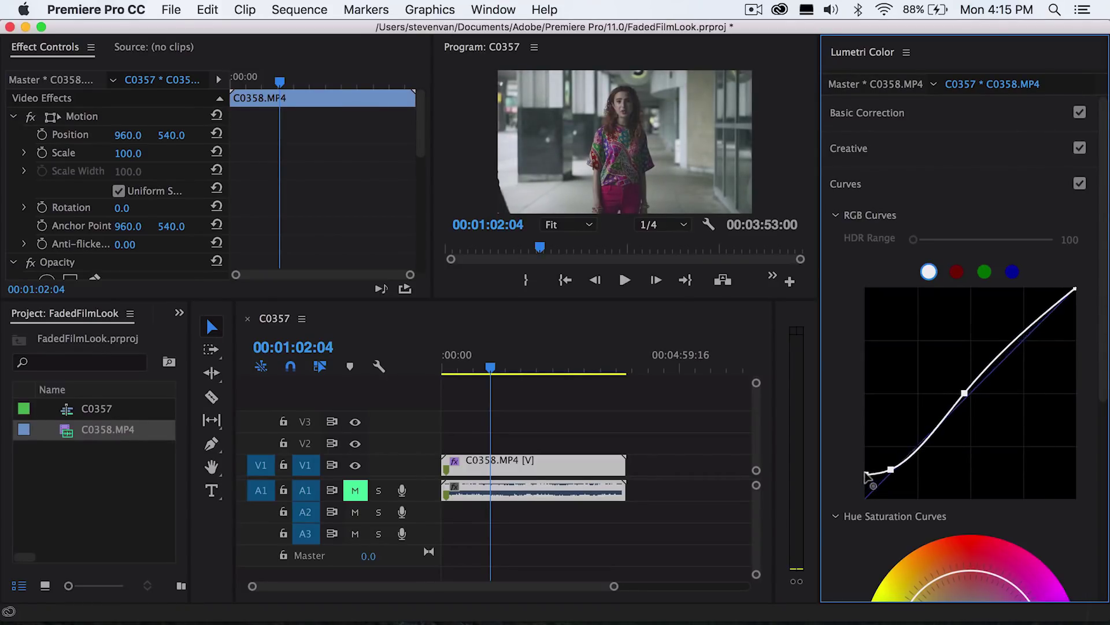
Reset the RGB curve, re-lift its black point and pull a low control point slightly down.
{"action": "double_click", "coordinate": [873, 495]}
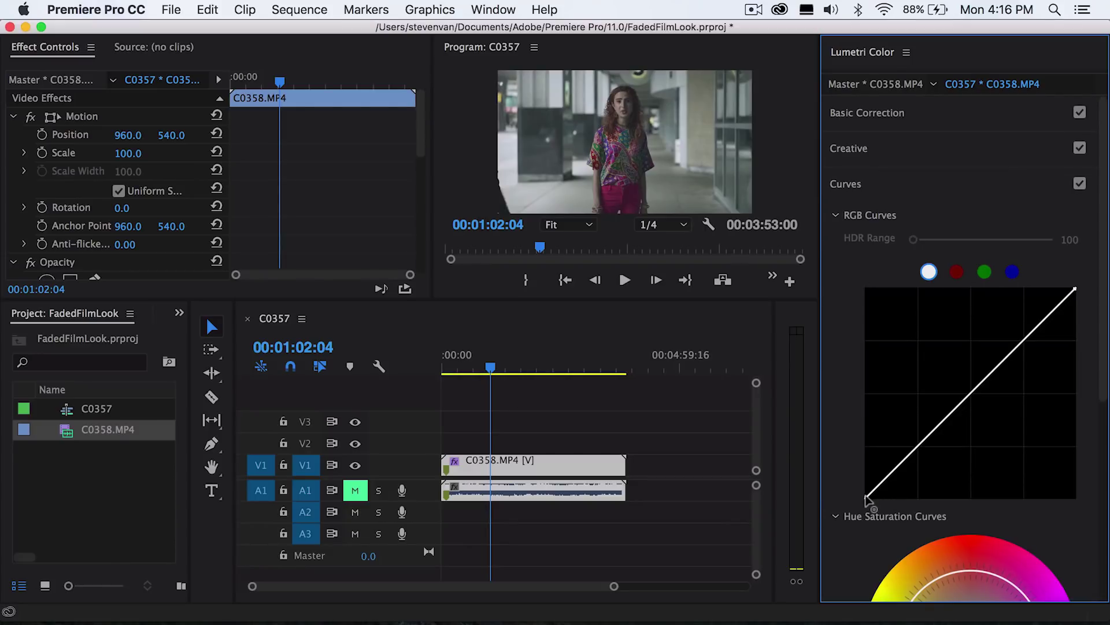
{"action": "left_click_drag", "start_coordinate": [872, 495], "coordinate": [867, 483]}
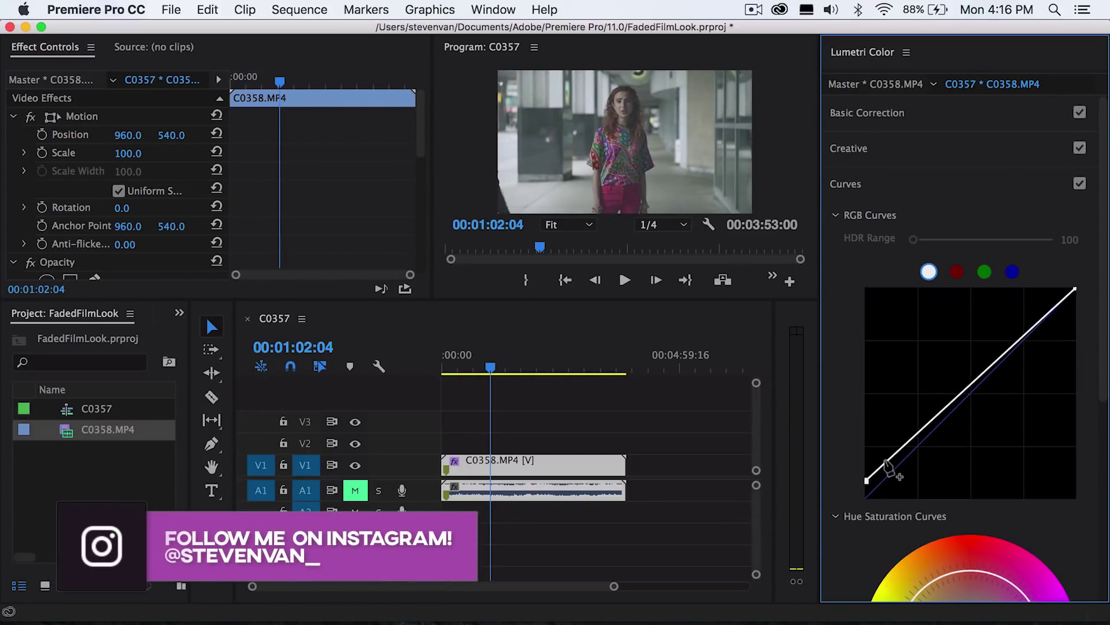
{"action": "left_click", "coordinate": [888, 465]}
{"action": "left_click_drag", "start_coordinate": [888, 465], "coordinate": [889, 470]}
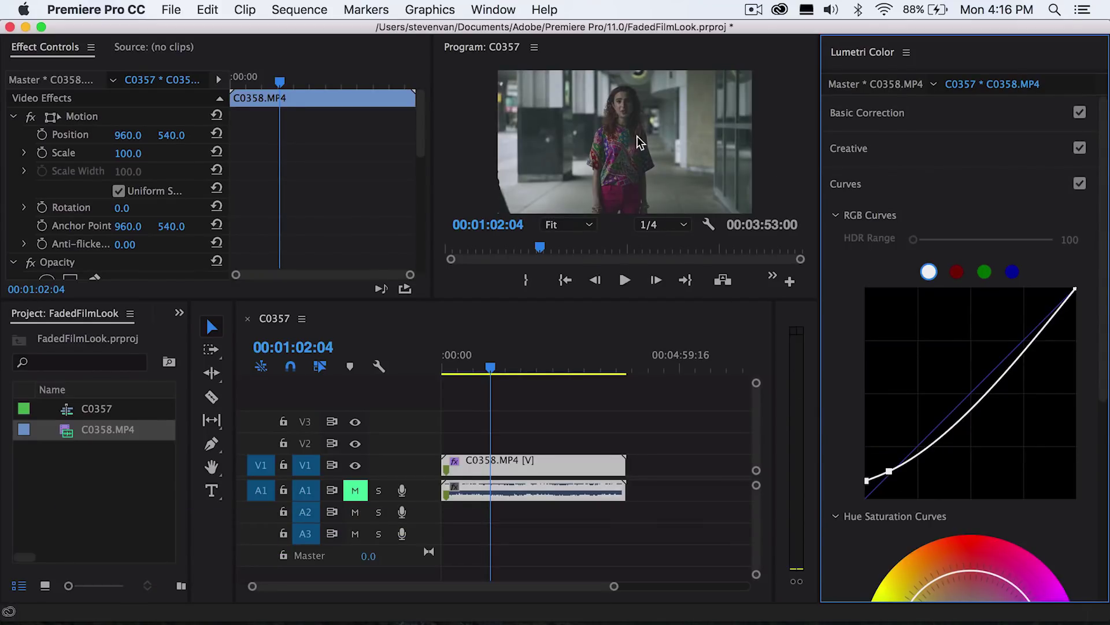
Raise the clip's Exposure from 1.3 to 2.0 in Basic Correction.
{"action": "left_click", "coordinate": [866, 115]}
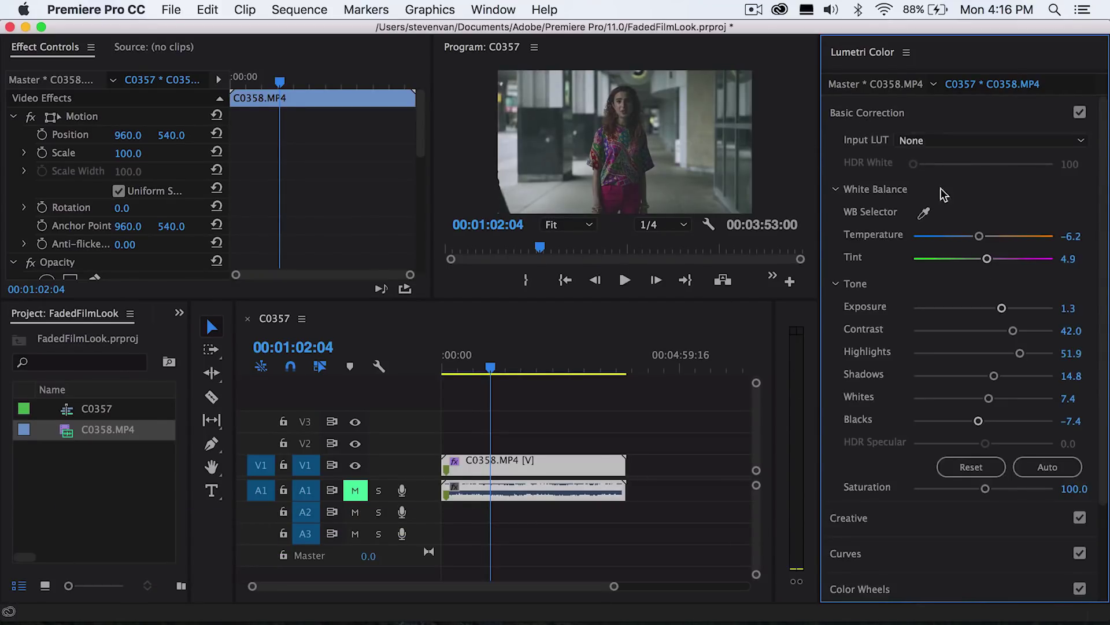
{"action": "left_click_drag", "start_coordinate": [1003, 308], "coordinate": [1013, 309]}
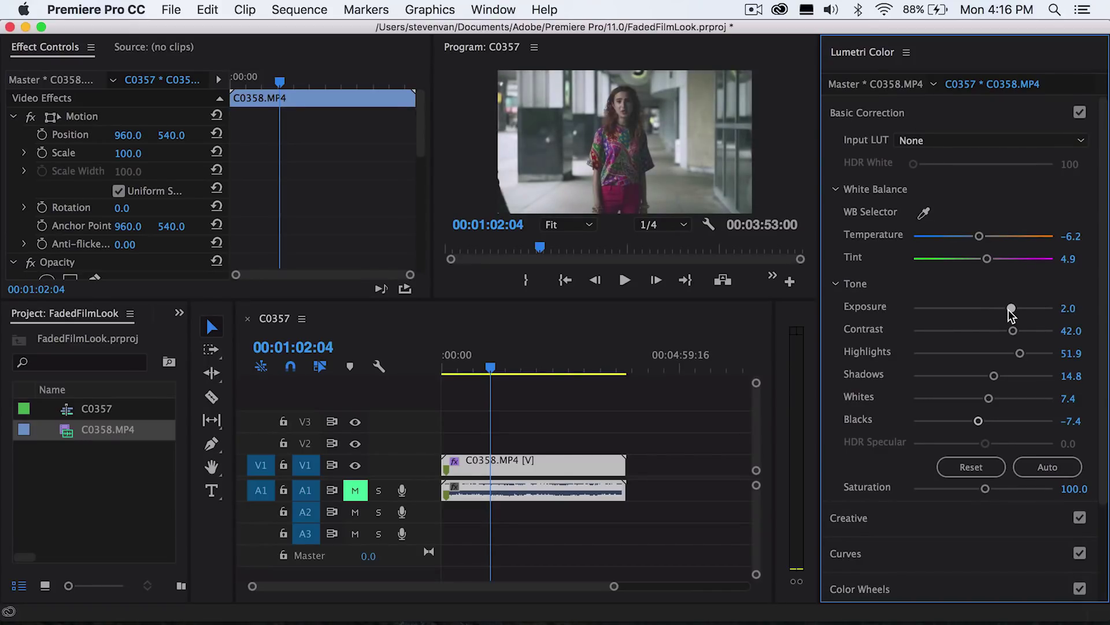
{"action": "left_click", "coordinate": [862, 114]}
{"action": "left_click", "coordinate": [855, 114]}
{"action": "left_click", "coordinate": [931, 113]}
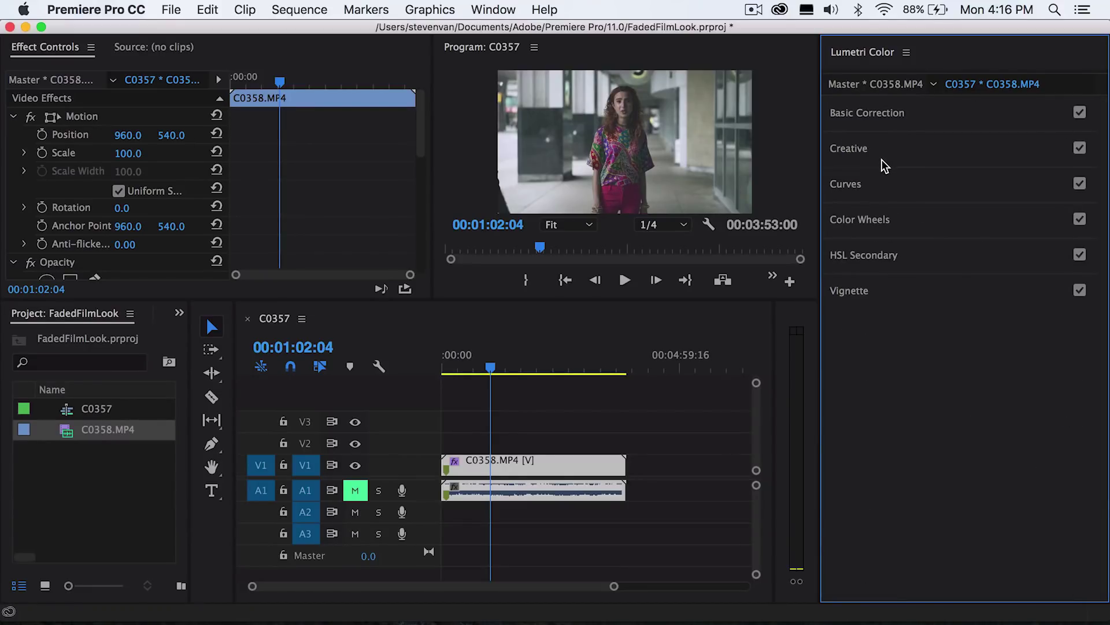
Set Faded Film to 33.3 and bring Blacks to -51.9.
{"action": "left_click", "coordinate": [884, 150]}
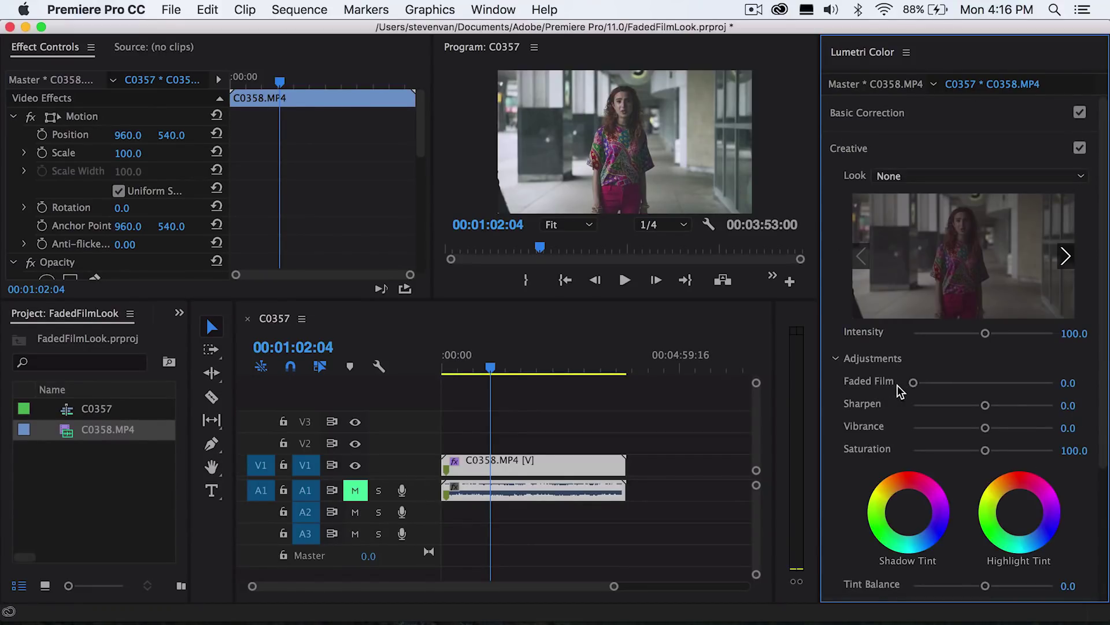
{"action": "left_click_drag", "start_coordinate": [914, 382], "coordinate": [960, 382]}
{"action": "left_click", "coordinate": [940, 118]}
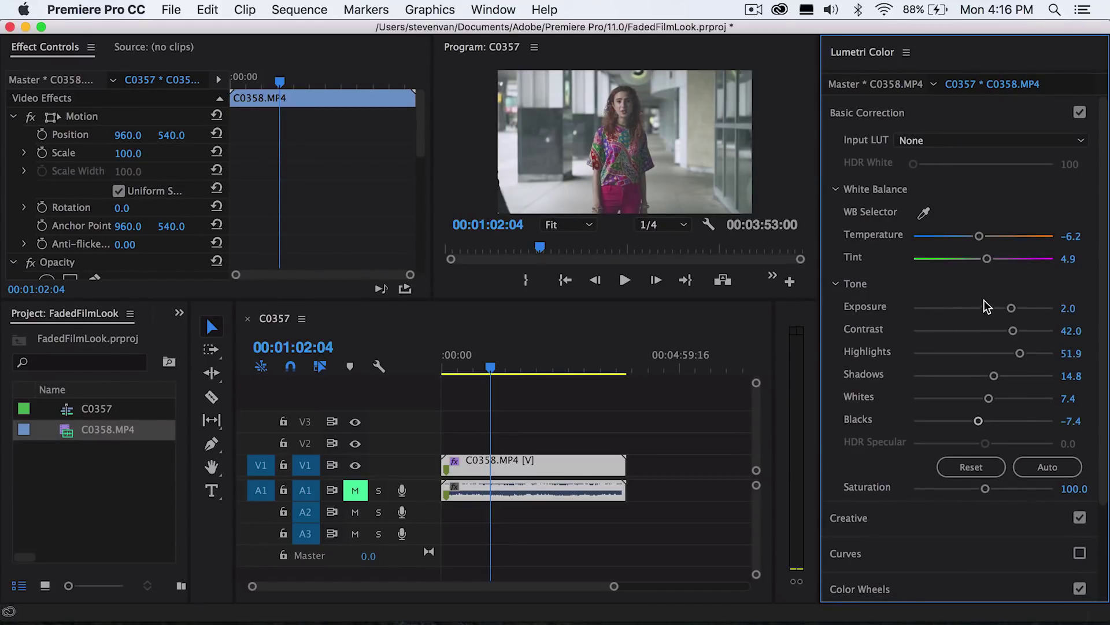
{"action": "left_click", "coordinate": [925, 421]}
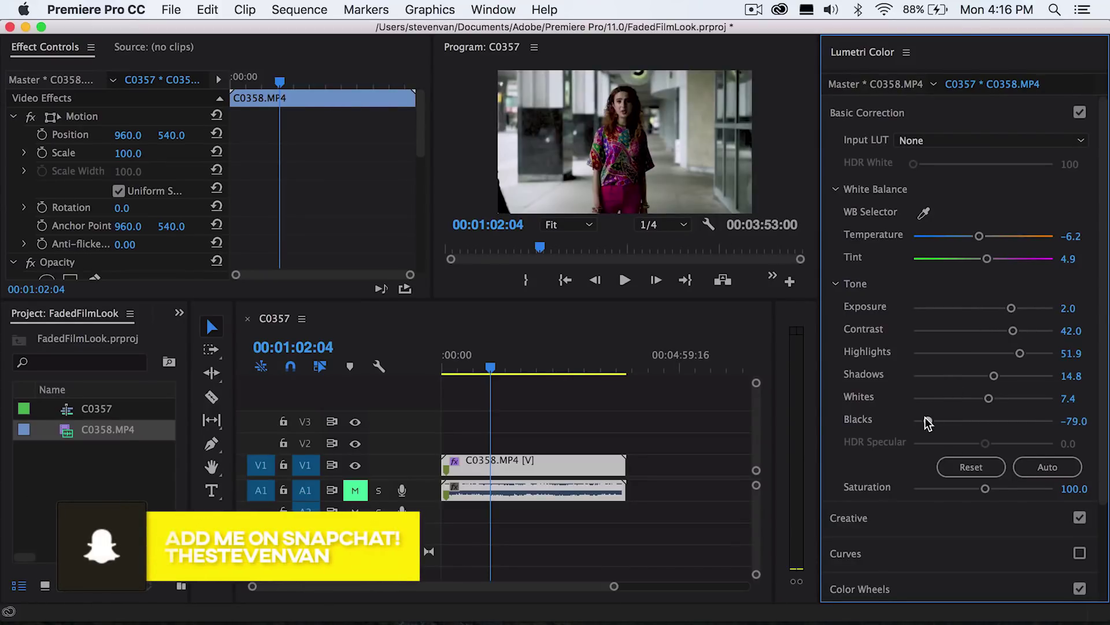
{"action": "left_click_drag", "start_coordinate": [925, 418], "coordinate": [944, 420]}
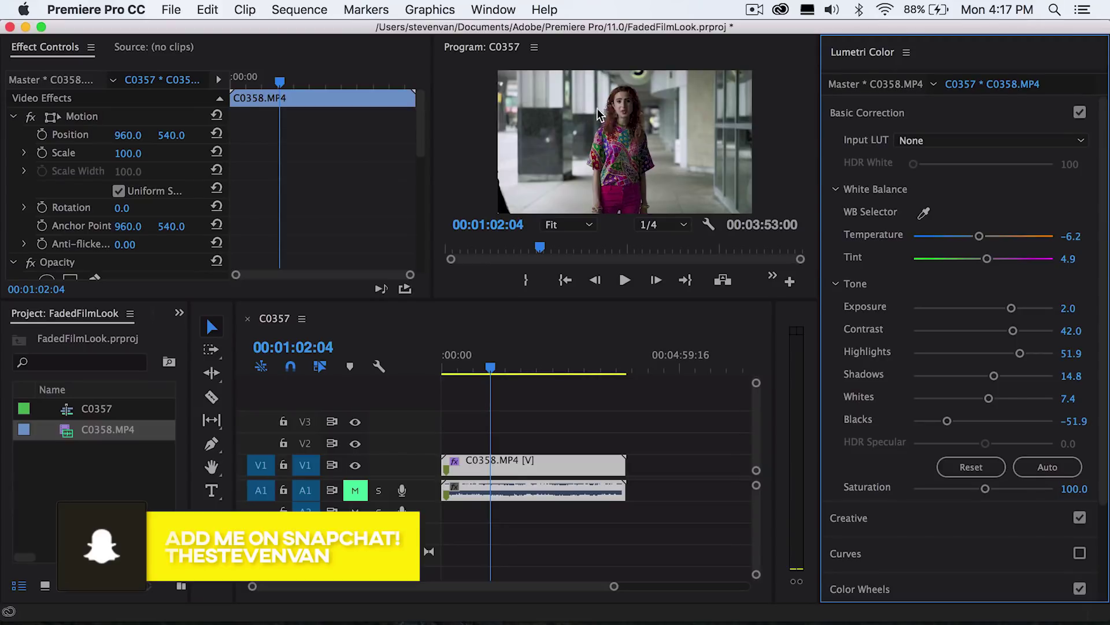
Disable Creative, enable Curves and raise the RGB curve's black point.
{"action": "left_click", "coordinate": [1078, 151]}
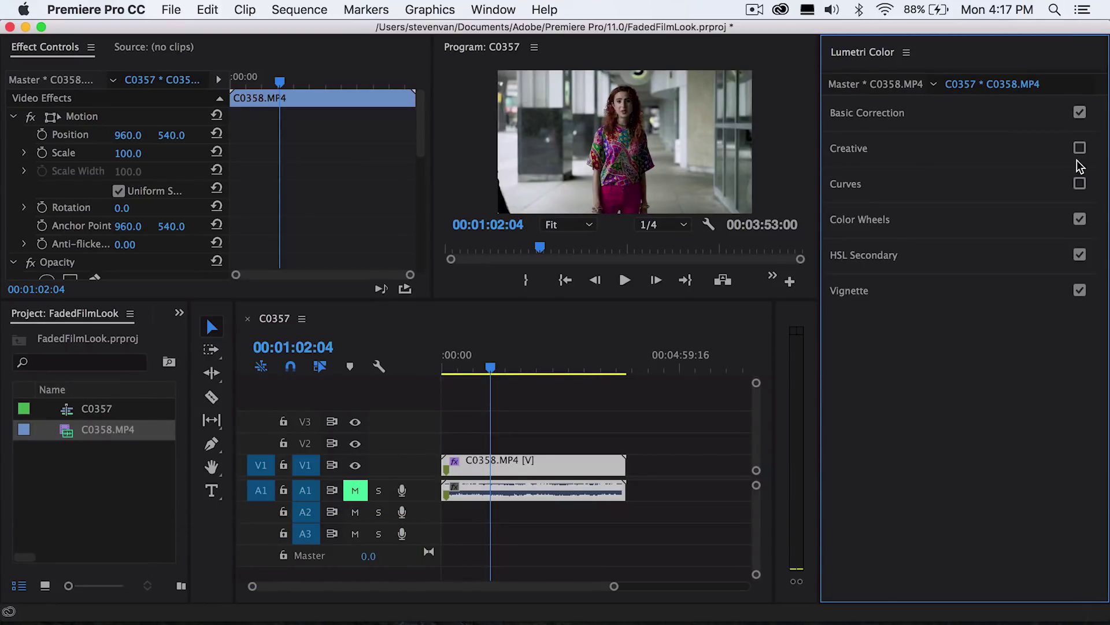
{"action": "left_click", "coordinate": [1022, 183]}
{"action": "left_click_drag", "start_coordinate": [865, 496], "coordinate": [865, 481]}
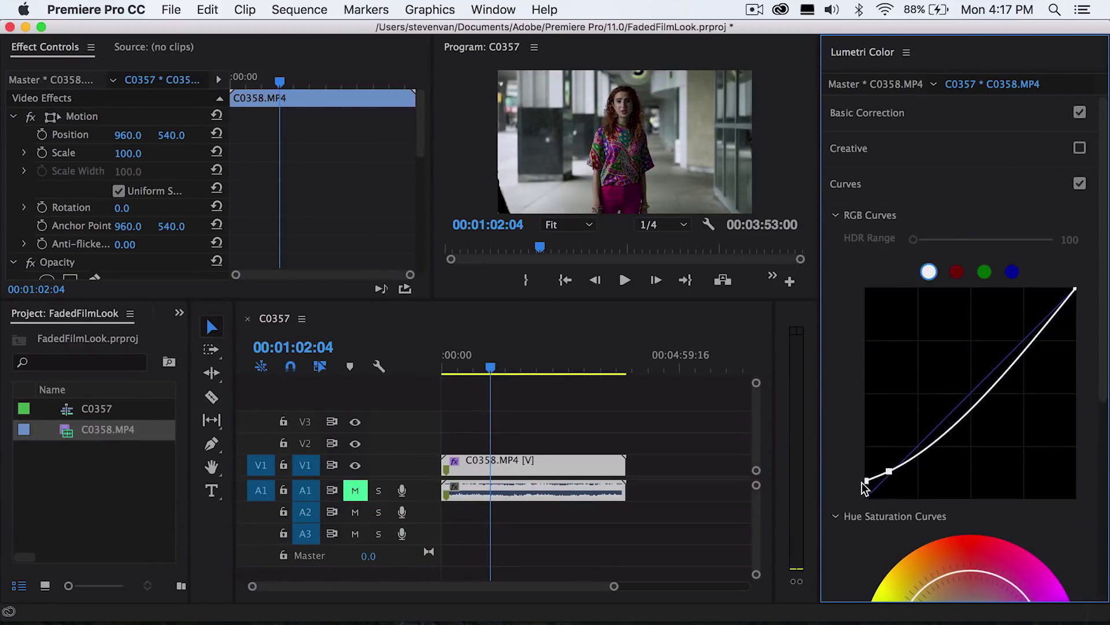
{"action": "left_click", "coordinate": [889, 471]}
Fine-tune the RGB curve's lifted black point.
{"action": "left_click", "coordinate": [900, 122]}
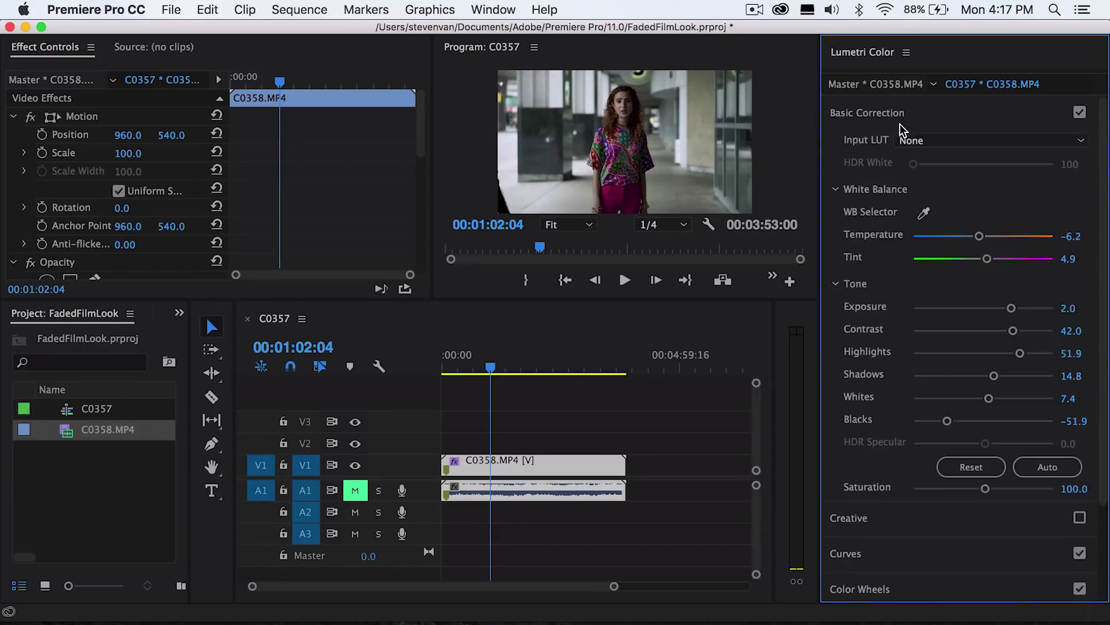
{"action": "left_click", "coordinate": [911, 113]}
{"action": "left_click", "coordinate": [909, 146]}
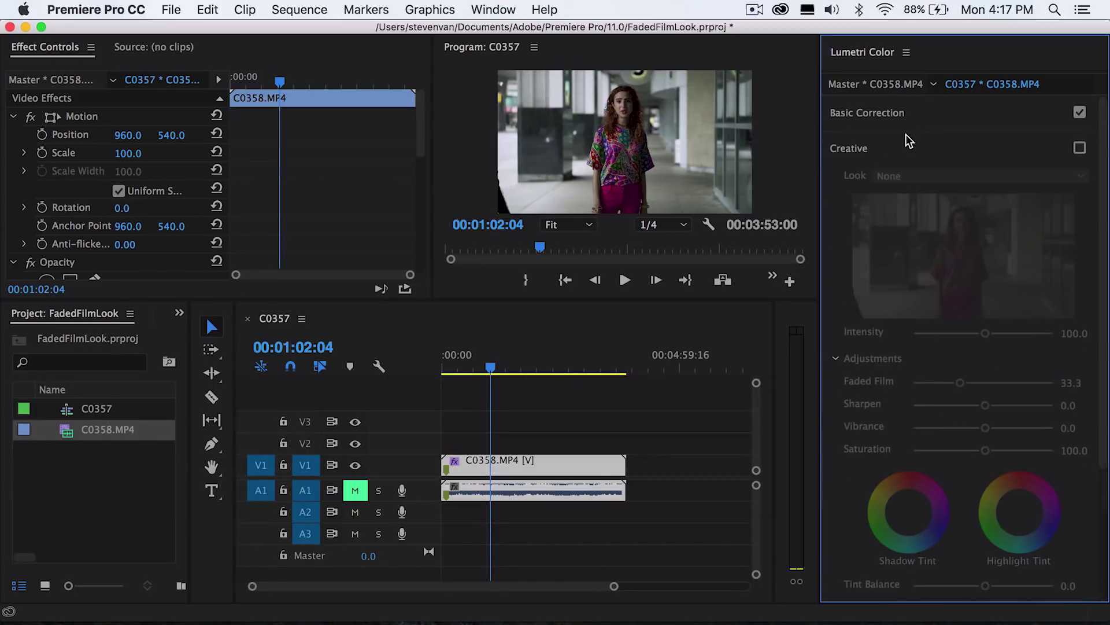
{"action": "left_click", "coordinate": [961, 115]}
{"action": "left_click", "coordinate": [850, 588]}
{"action": "mouse_move", "coordinate": [868, 480]}
{"action": "left_mouse_down"}
{"action": "mouse_move", "coordinate": [869, 493]}
{"action": "mouse_move", "coordinate": [865, 478]}
{"action": "left_mouse_up"}
Toggle Curves off and on to compare the grade, then collapse the Curves section.
{"action": "left_click", "coordinate": [1080, 184]}
{"action": "left_click", "coordinate": [1079, 184]}
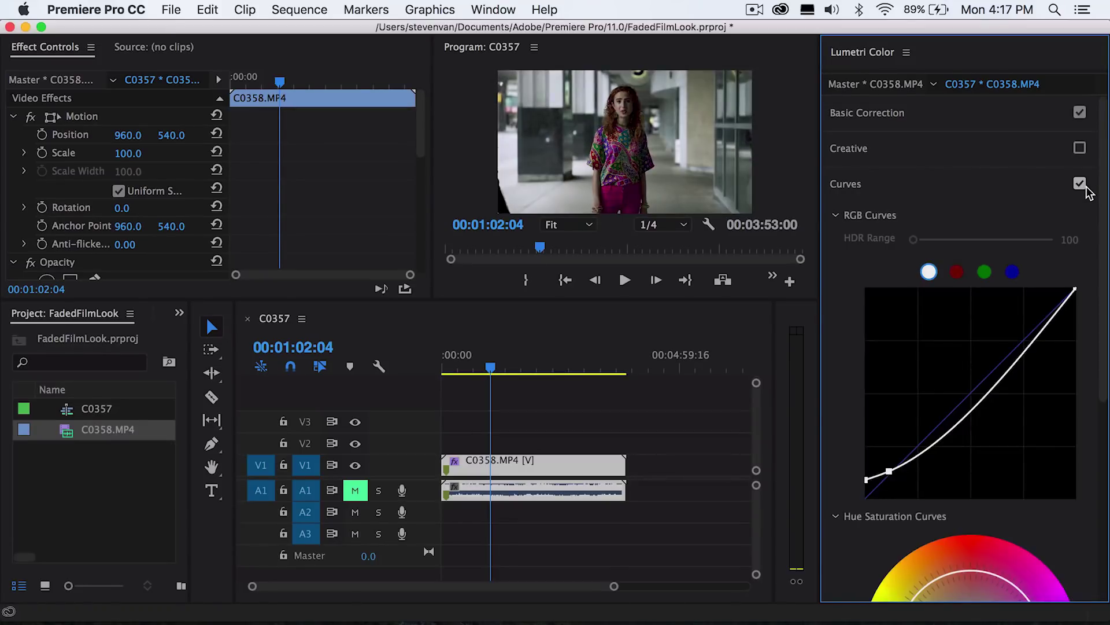
{"action": "left_click", "coordinate": [1086, 186]}
{"action": "left_click", "coordinate": [1086, 186]}
{"action": "left_click", "coordinate": [1086, 187]}
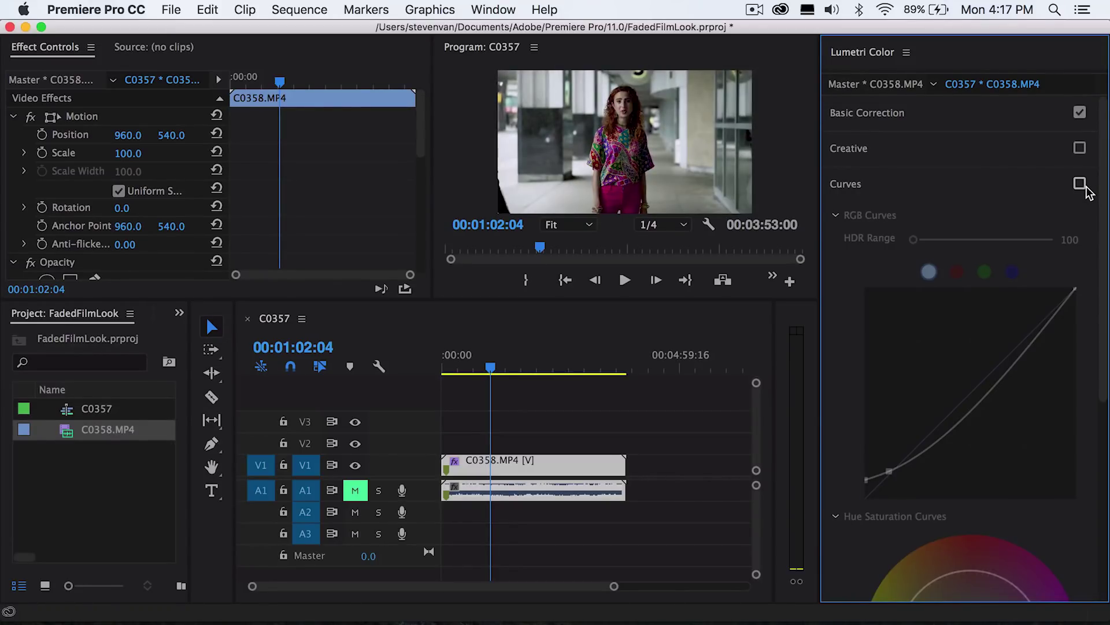
{"action": "left_click", "coordinate": [1085, 187]}
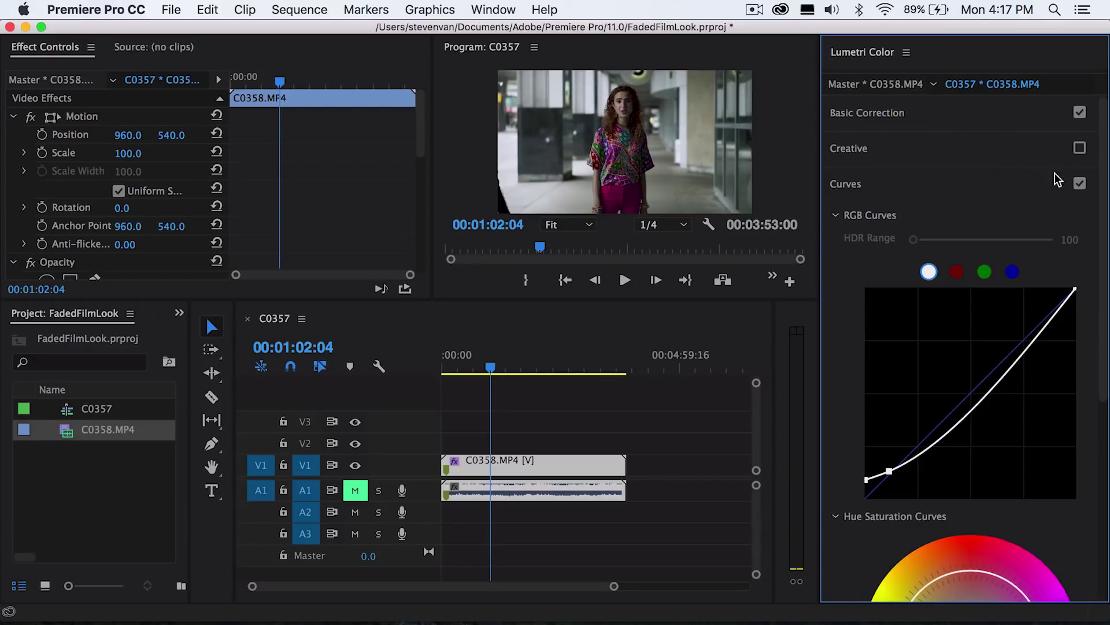
{"action": "left_click", "coordinate": [857, 188]}
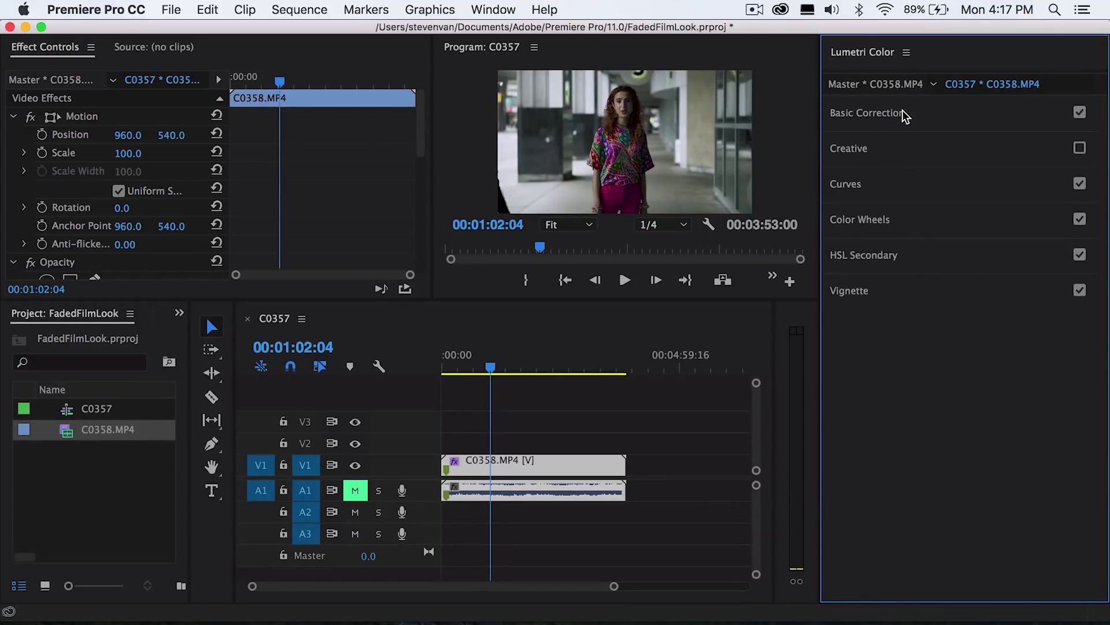
Set Exposure 2.4, Contrast 23.5, Highlights 25.9 and Blacks -39.5 after a playback review.
{"action": "key", "text": "space"}
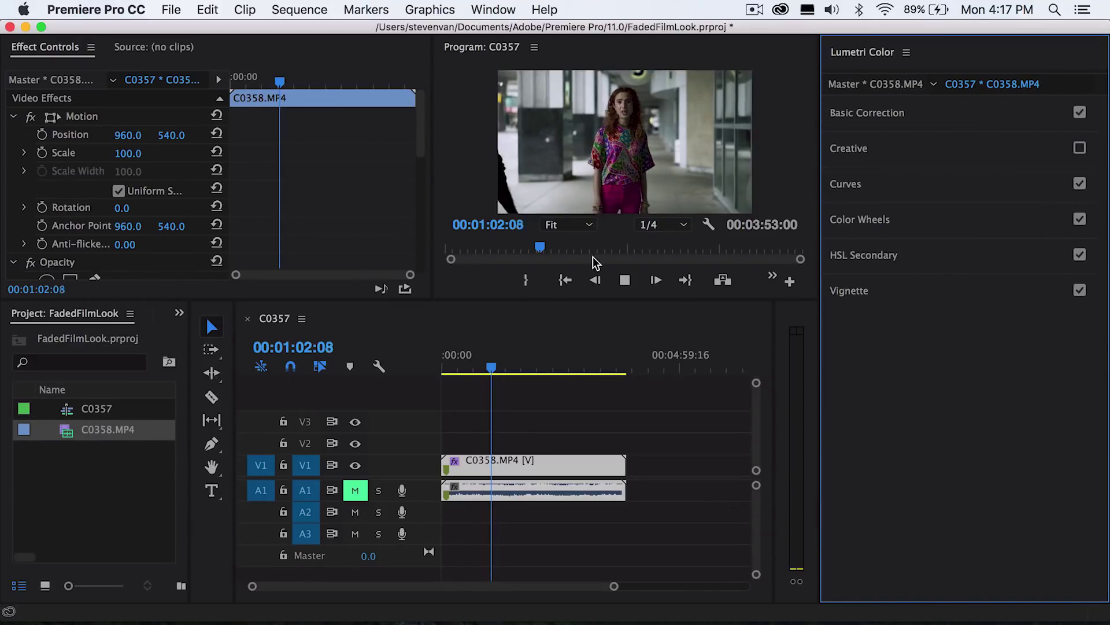
{"action": "key", "text": "space"}
{"action": "left_click", "coordinate": [908, 115]}
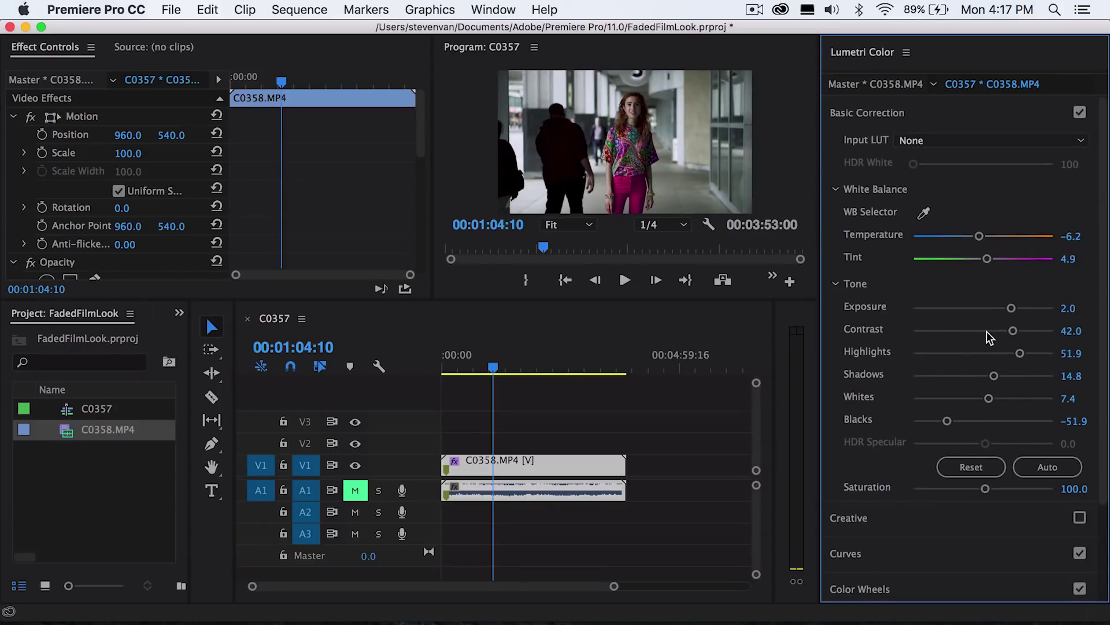
{"action": "left_click_drag", "start_coordinate": [1019, 354], "coordinate": [1001, 354]}
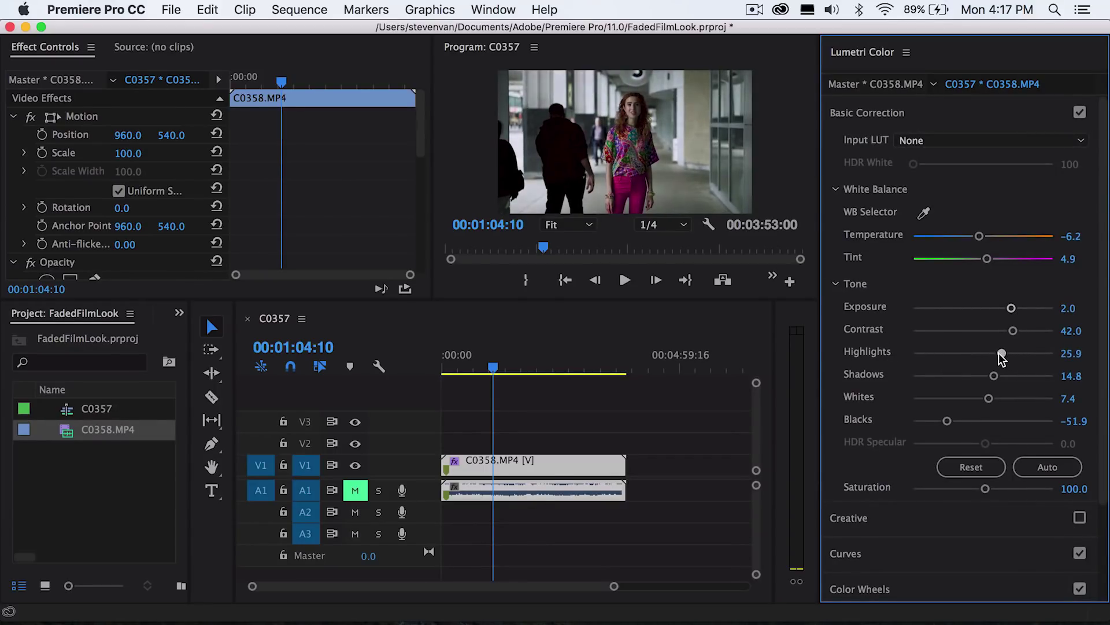
{"action": "left_click_drag", "start_coordinate": [946, 420], "coordinate": [956, 421]}
{"action": "left_click_drag", "start_coordinate": [1013, 330], "coordinate": [1000, 330]}
{"action": "left_click_drag", "start_coordinate": [1012, 308], "coordinate": [1016, 307]}
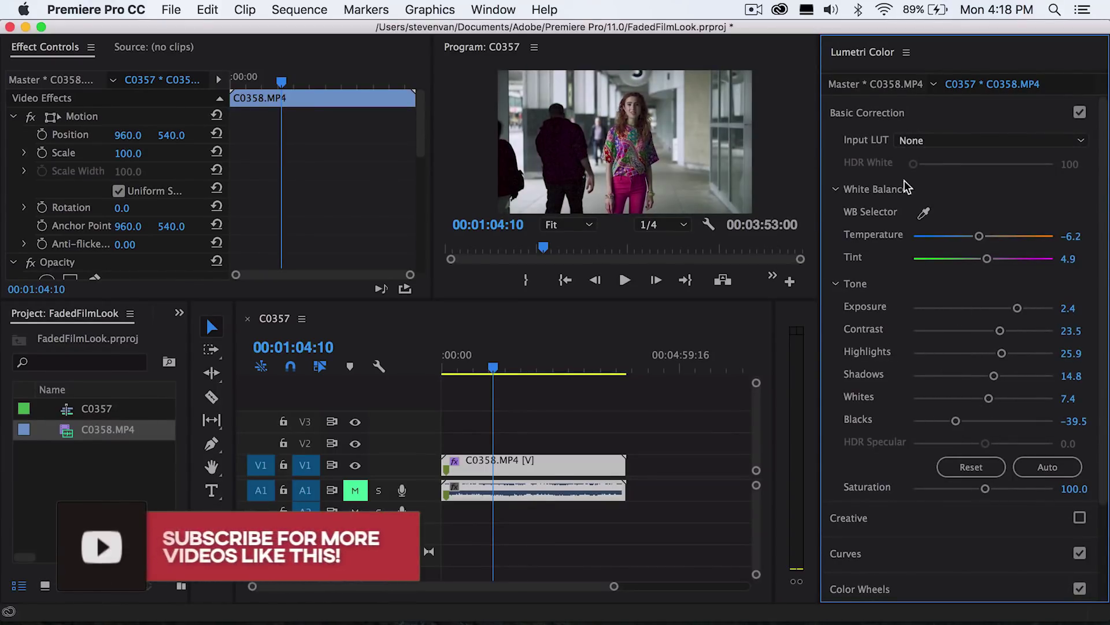
Lower Saturation to 86.4 and replay the clip to review the muted look.
{"action": "left_click", "coordinate": [868, 113]}
{"action": "left_click", "coordinate": [846, 183]}
{"action": "key", "text": "space"}
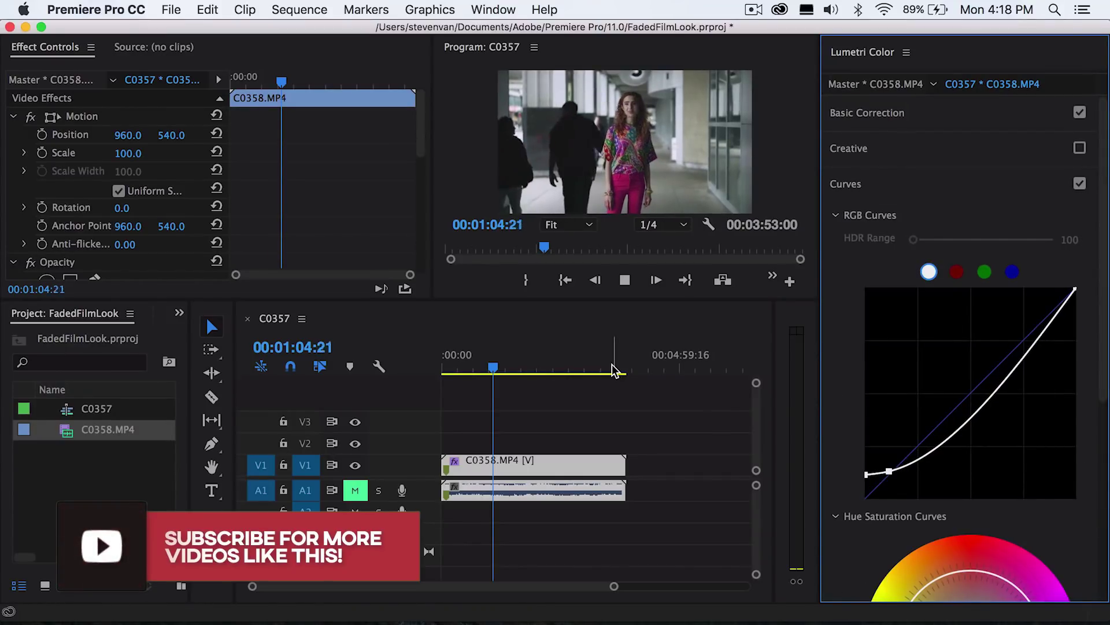
{"action": "key", "text": "space"}
{"action": "left_click", "coordinate": [878, 116]}
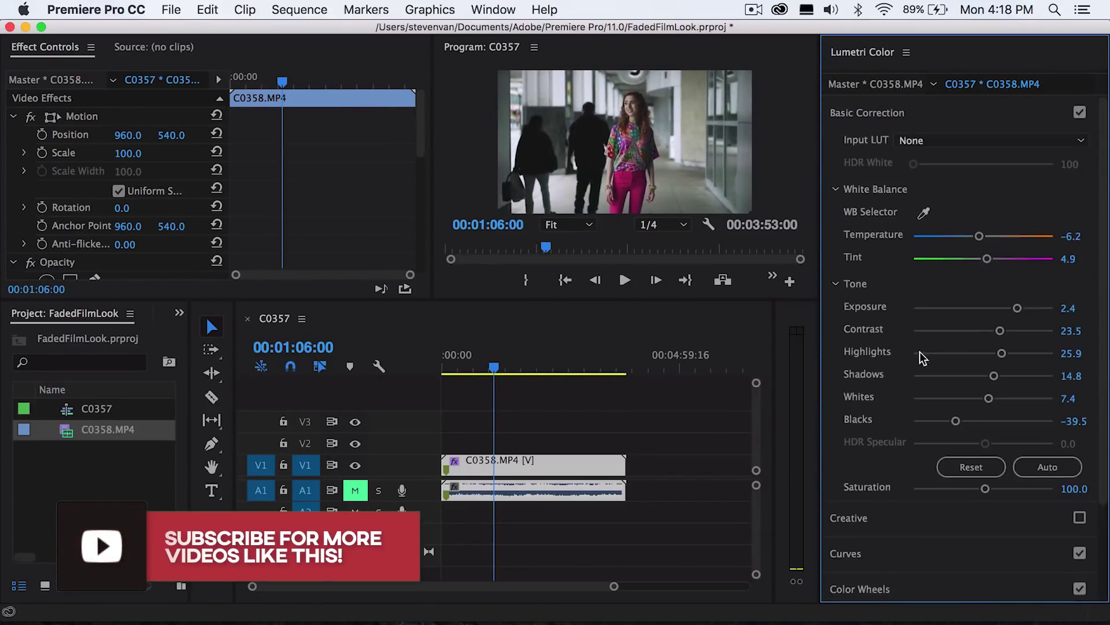
{"action": "left_click_drag", "start_coordinate": [990, 489], "coordinate": [971, 489]}
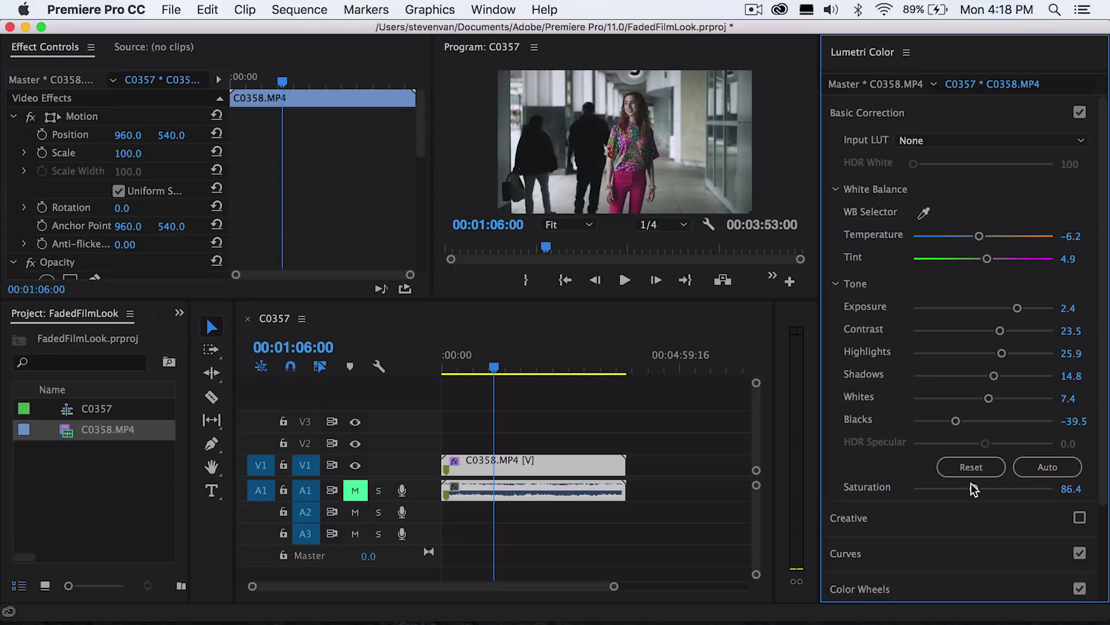
{"action": "key", "text": "space"}
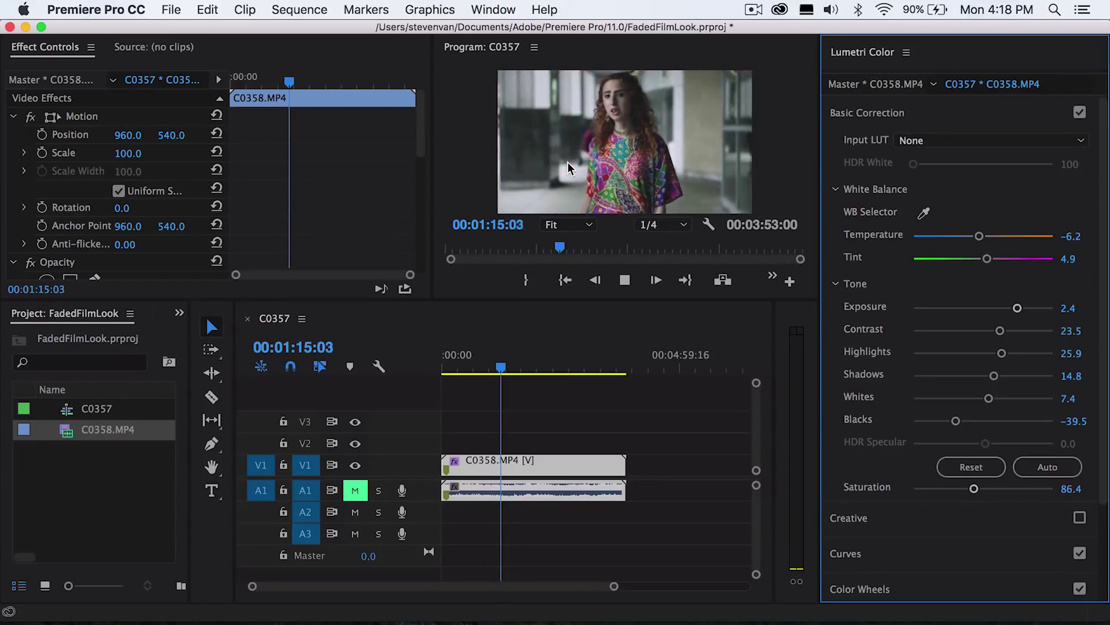
{"action": "key", "text": "space"}
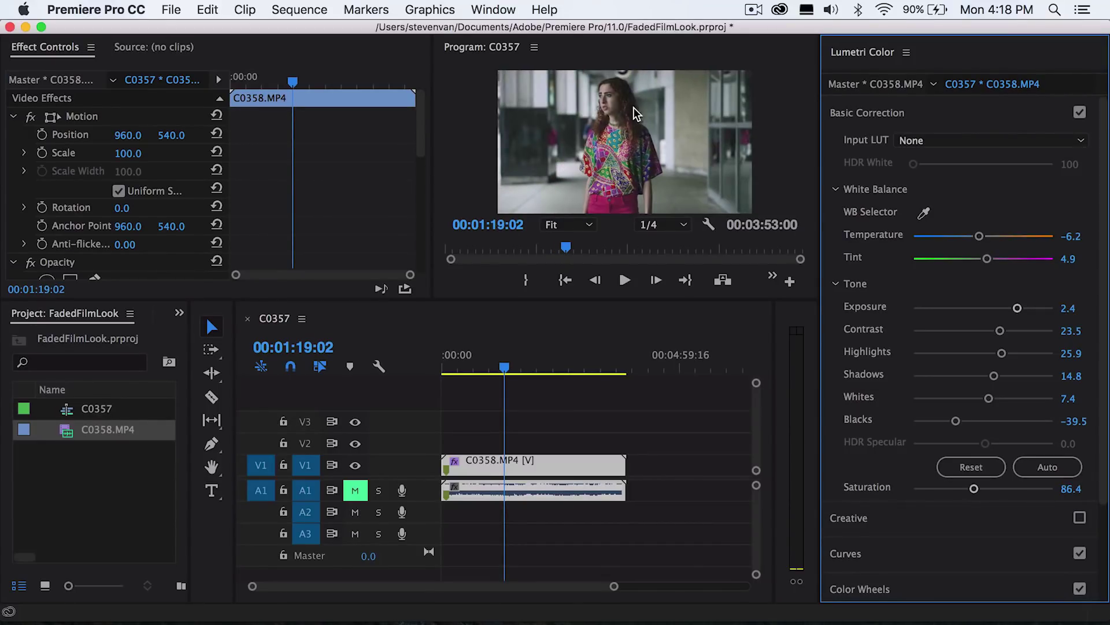